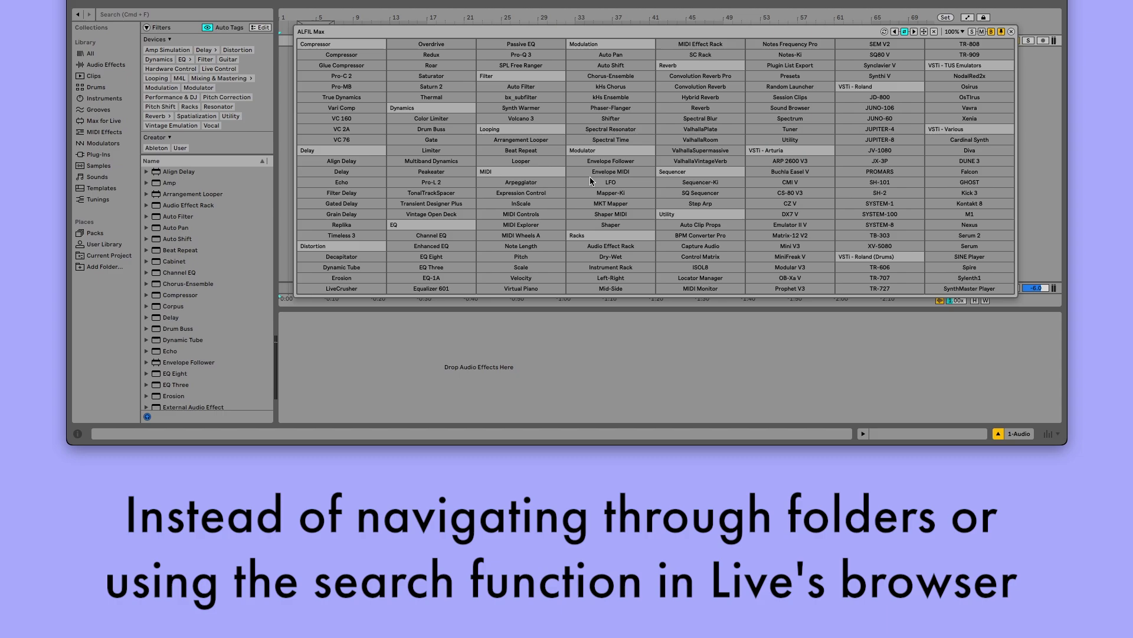
# Add Compressor, Glue Compressor, Align Delay, Delay, Echo and Filter Delay to the chain
pyautogui.click(354, 58)
pyautogui.click(354, 67)
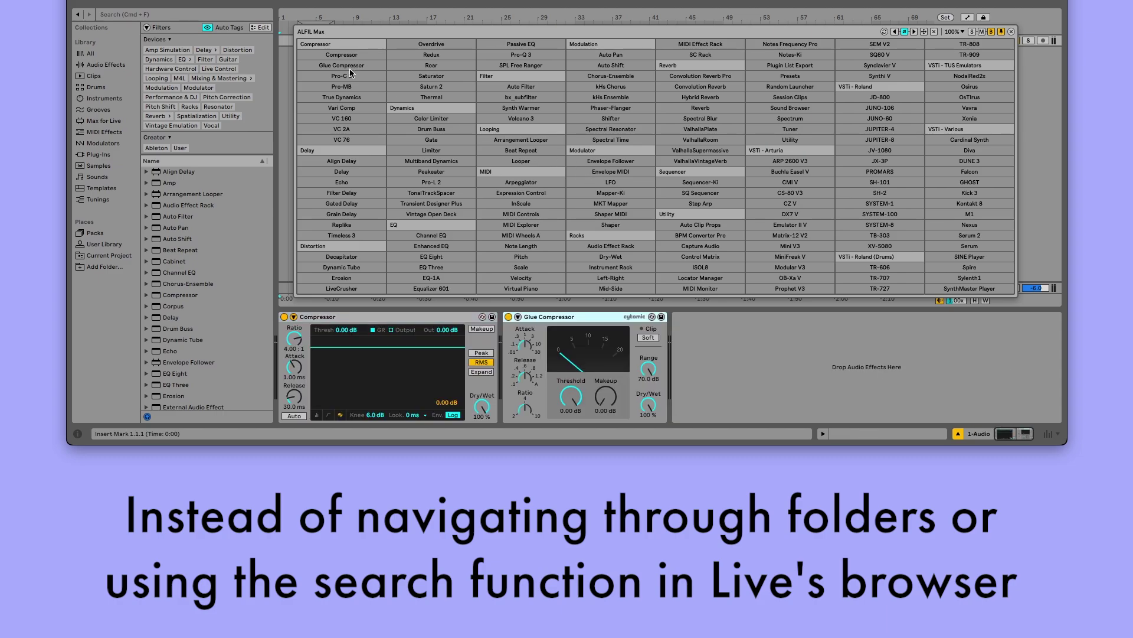
pyautogui.click(350, 167)
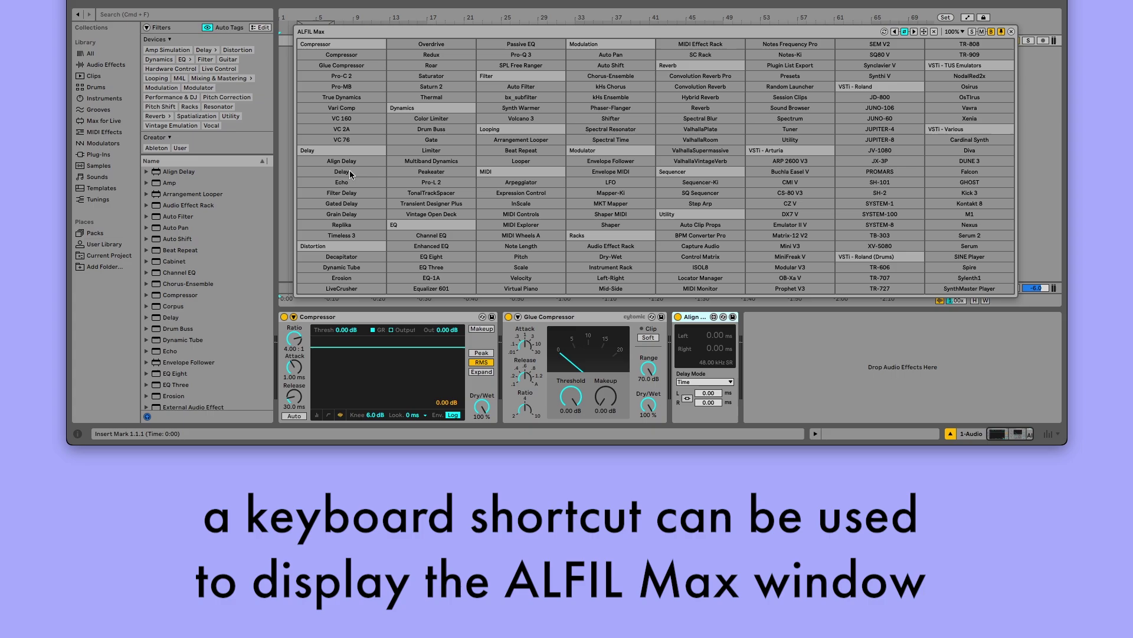
pyautogui.click(350, 170)
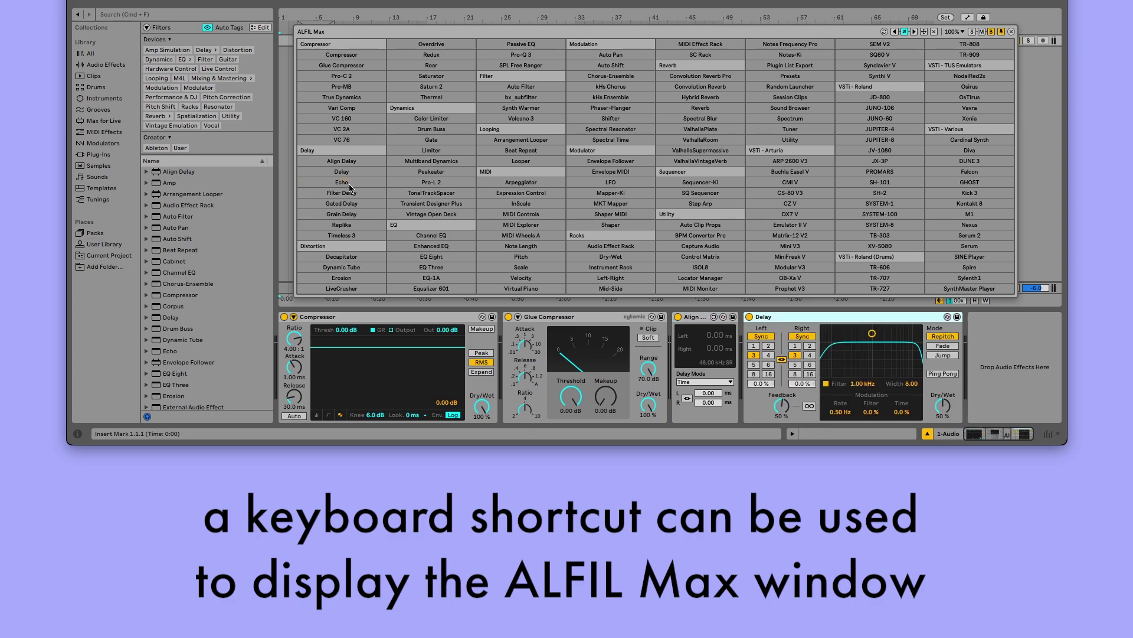
pyautogui.click(351, 184)
pyautogui.click(352, 194)
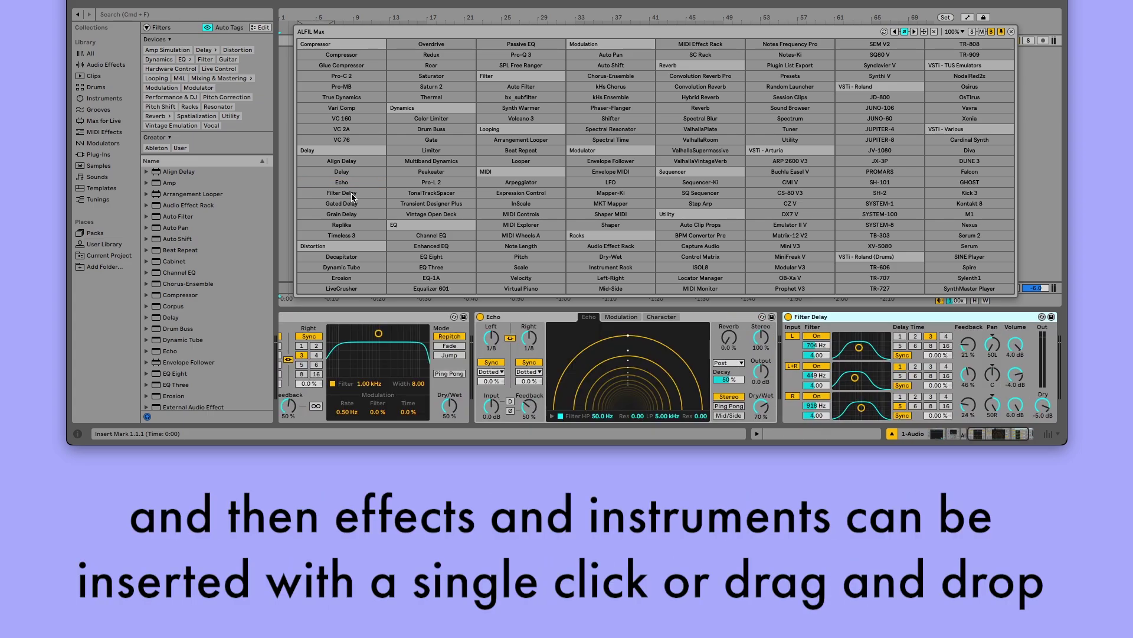
# Append Erosion, Dynamic Tube, Channel EQ, EQ Eight and EQ Three to the chain's end
pyautogui.click(344, 281)
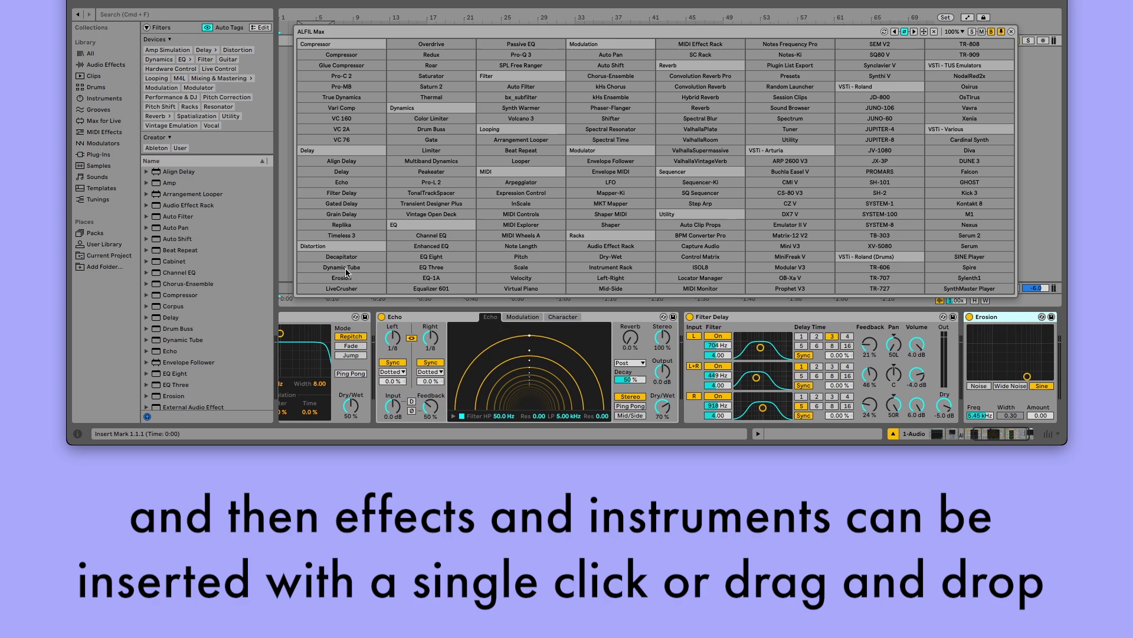
pyautogui.click(346, 267)
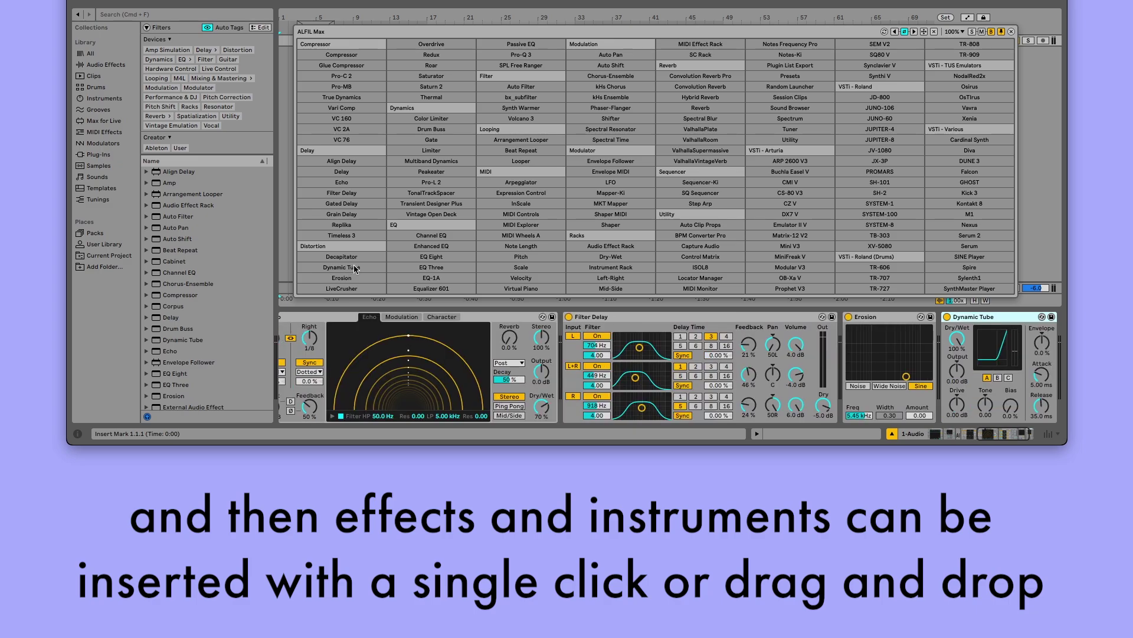
pyautogui.click(414, 237)
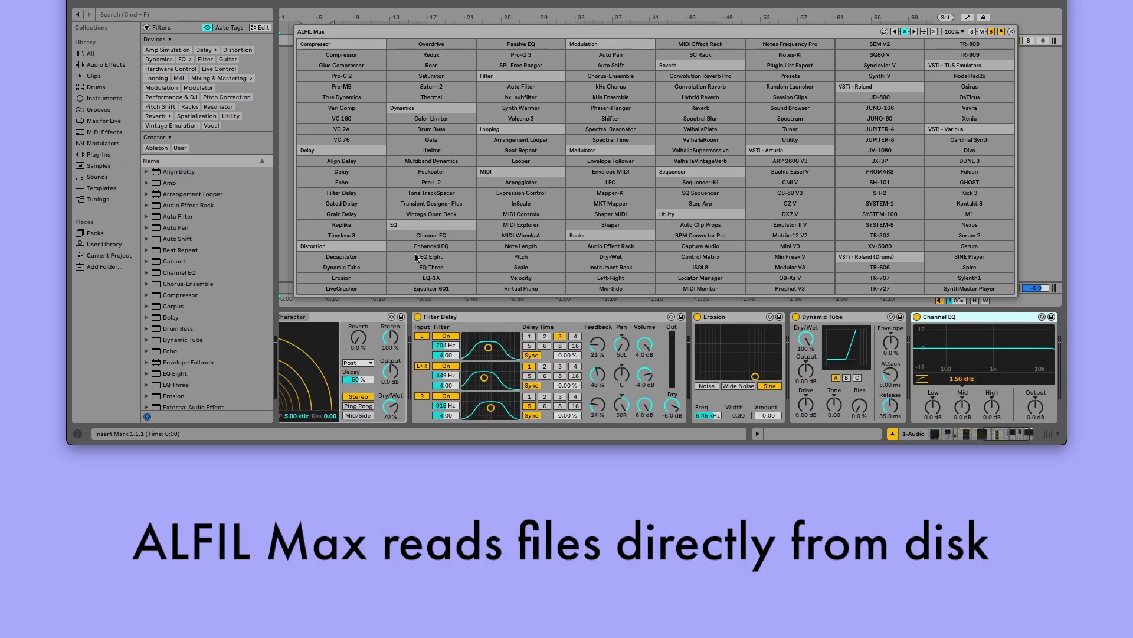
pyautogui.click(416, 259)
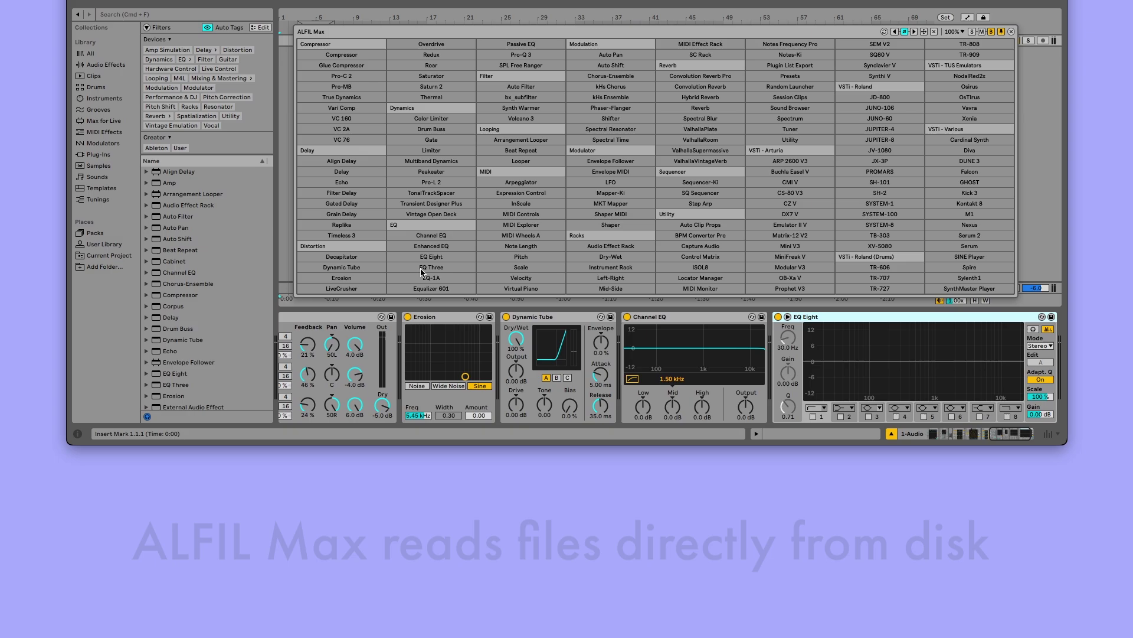
pyautogui.click(422, 272)
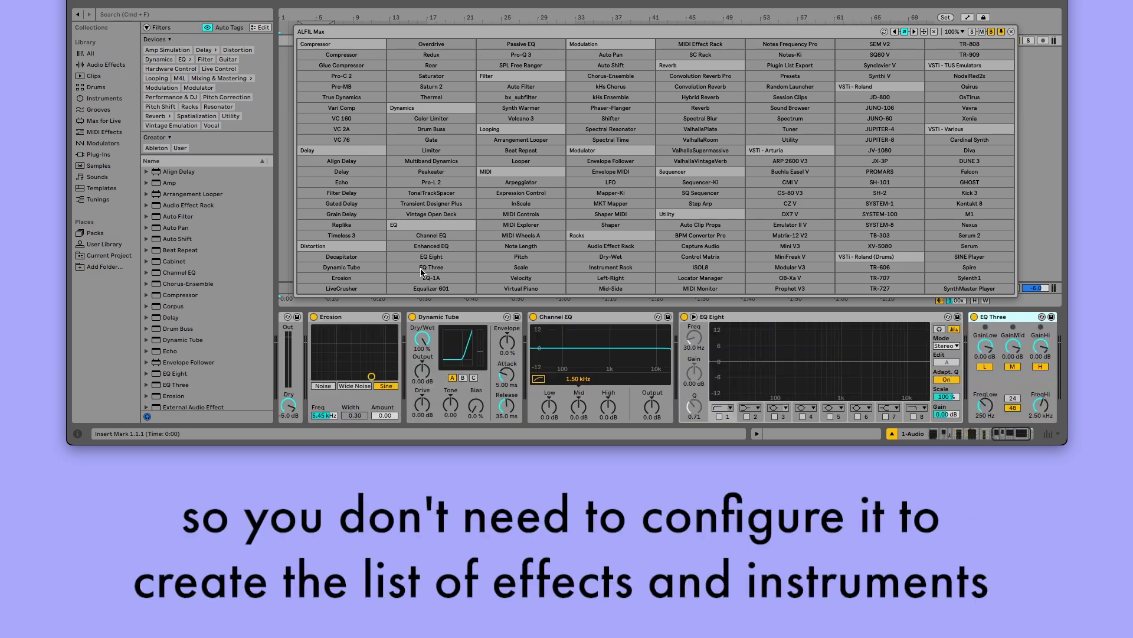